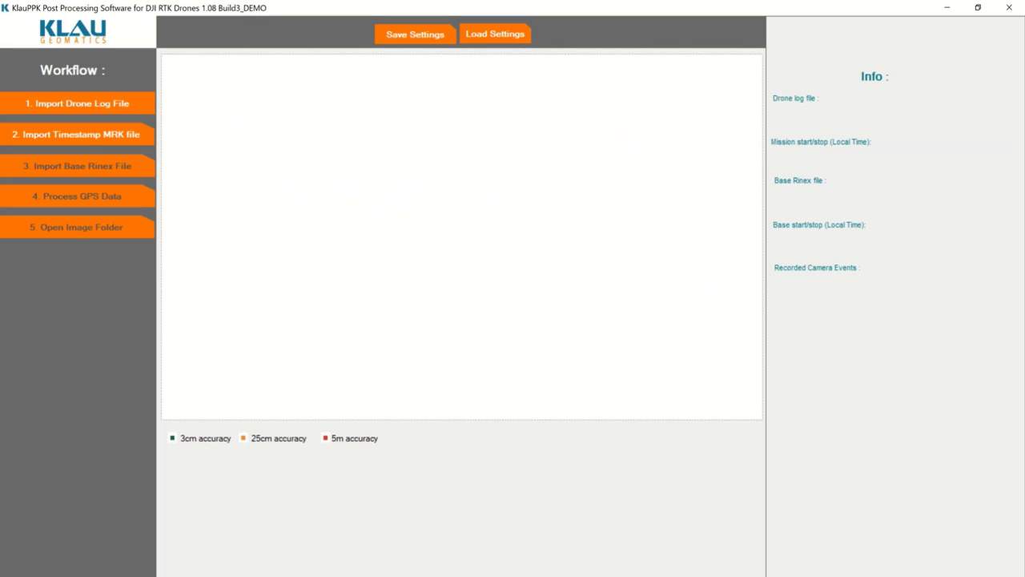
Step: Import the drone log 100_0003_PPKRAW.bin from the PPK Webinar folder
click(77, 103)
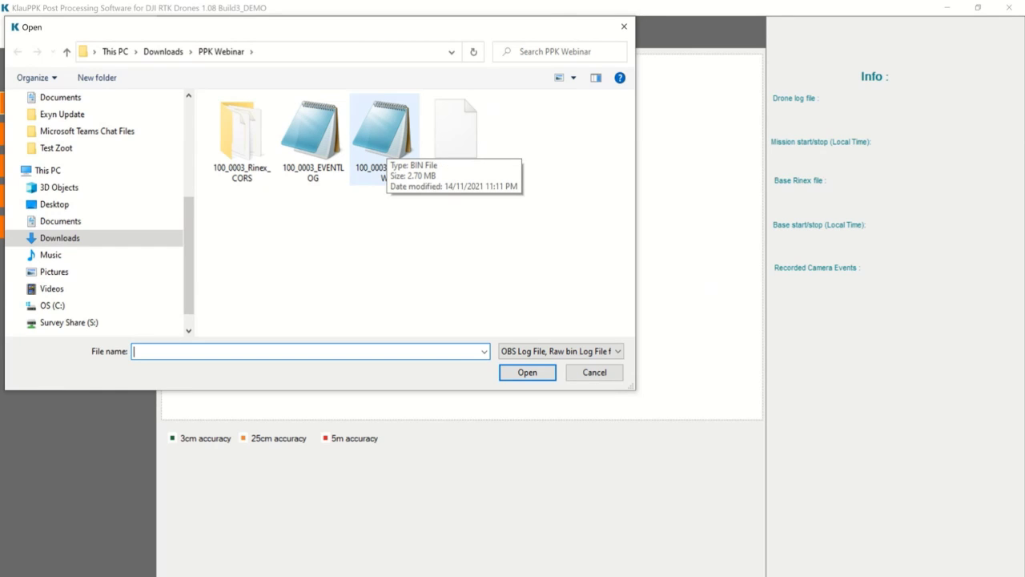
double_click(384, 136)
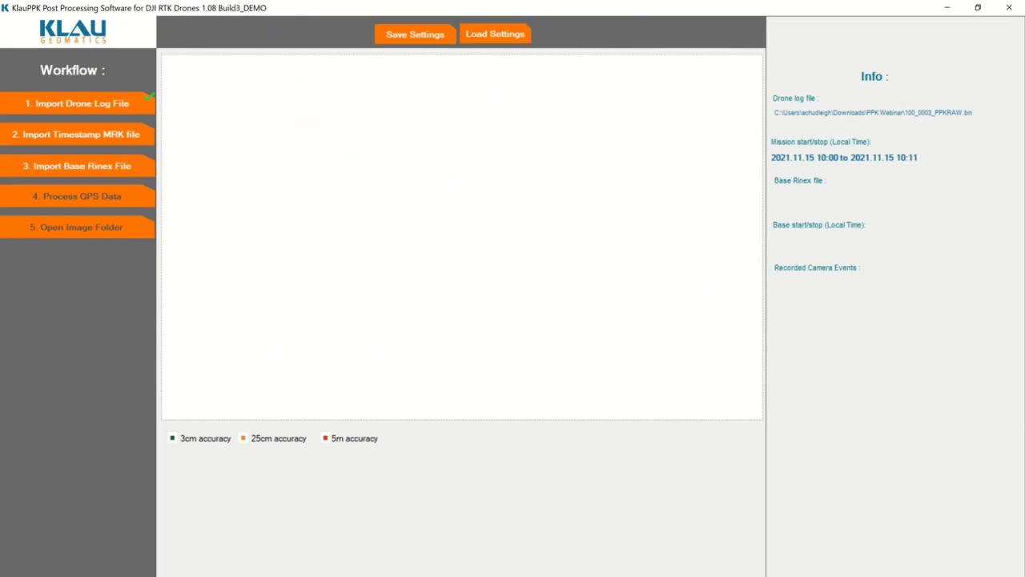
Step: Import the .MRK timestamp file with 229 camera events, then bring up the base station input options
click(77, 134)
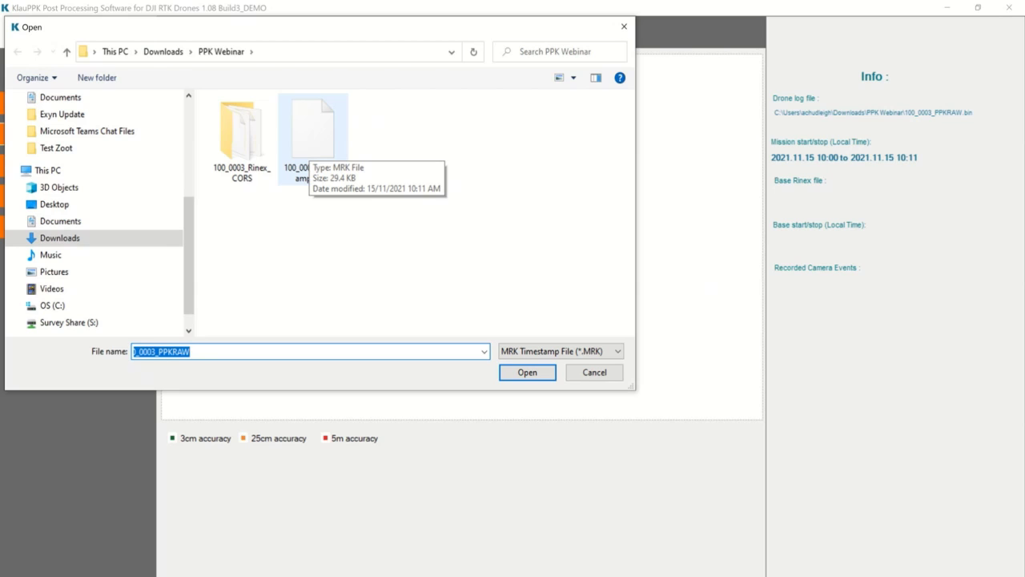
double_click(308, 144)
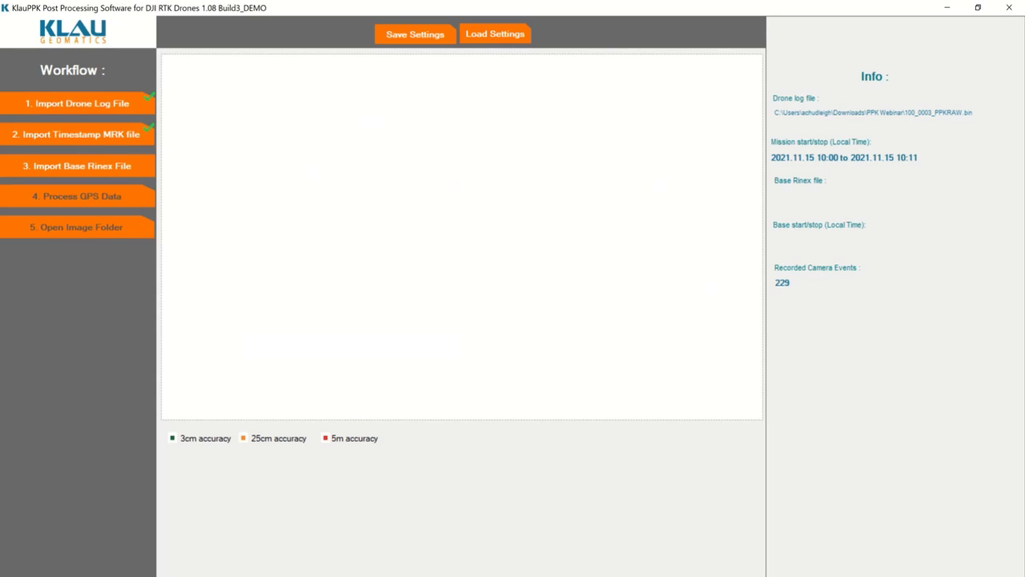
click(77, 165)
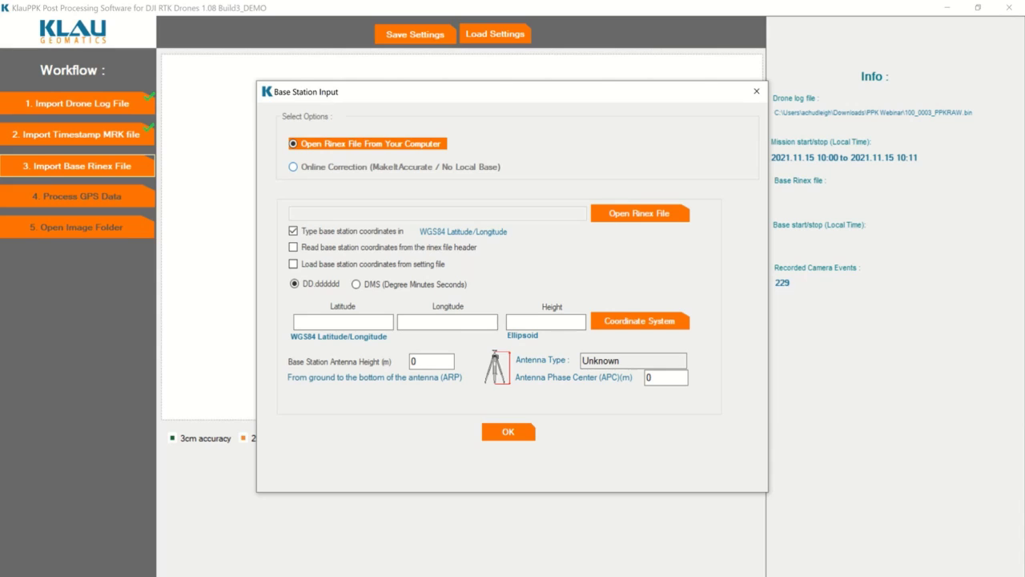
Step: Request SmartNet Worldwide online corrections for Australia, finding LPI-Macksville at 17.36 km
click(293, 166)
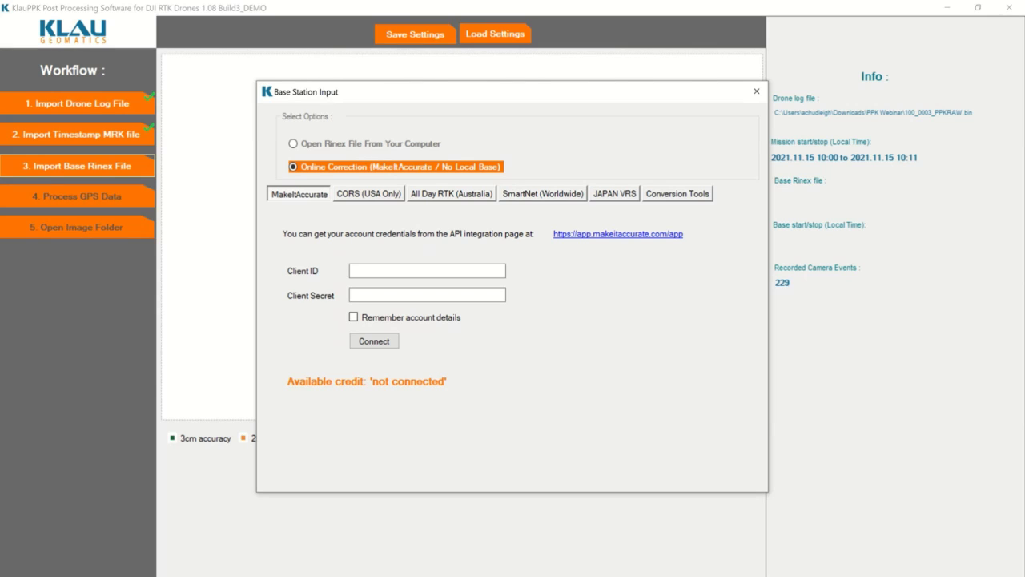
click(543, 193)
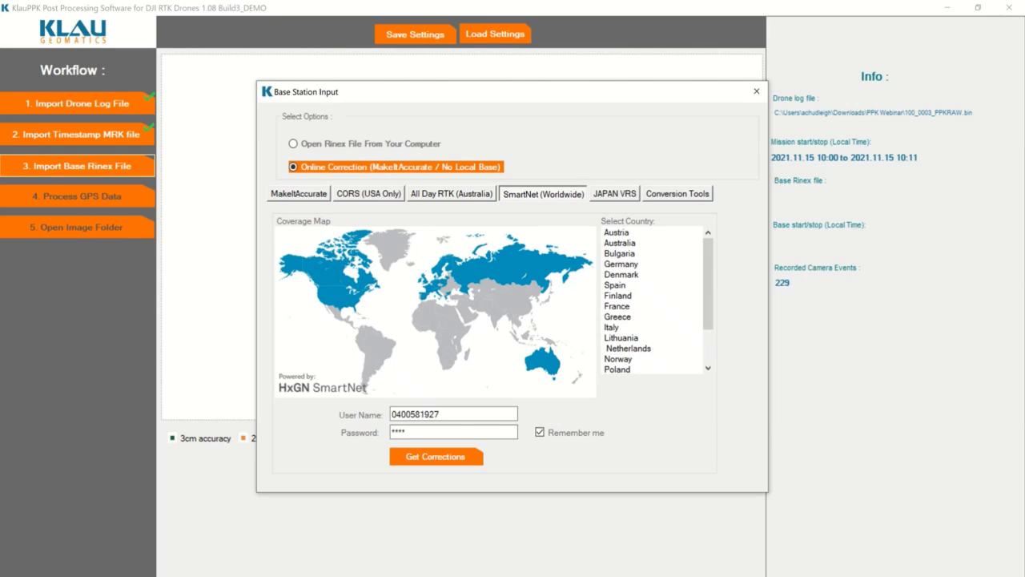
click(620, 243)
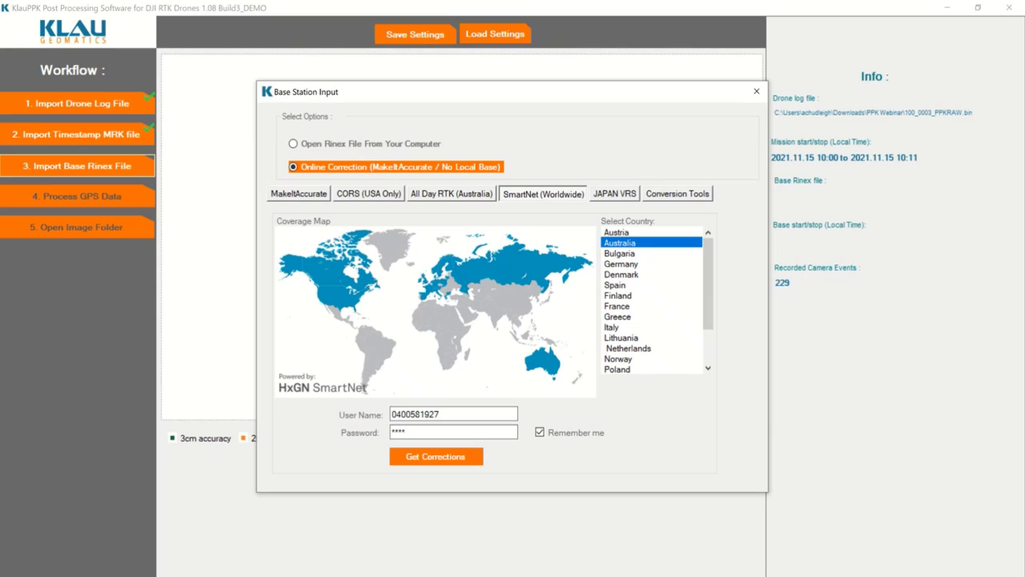
key(Return)
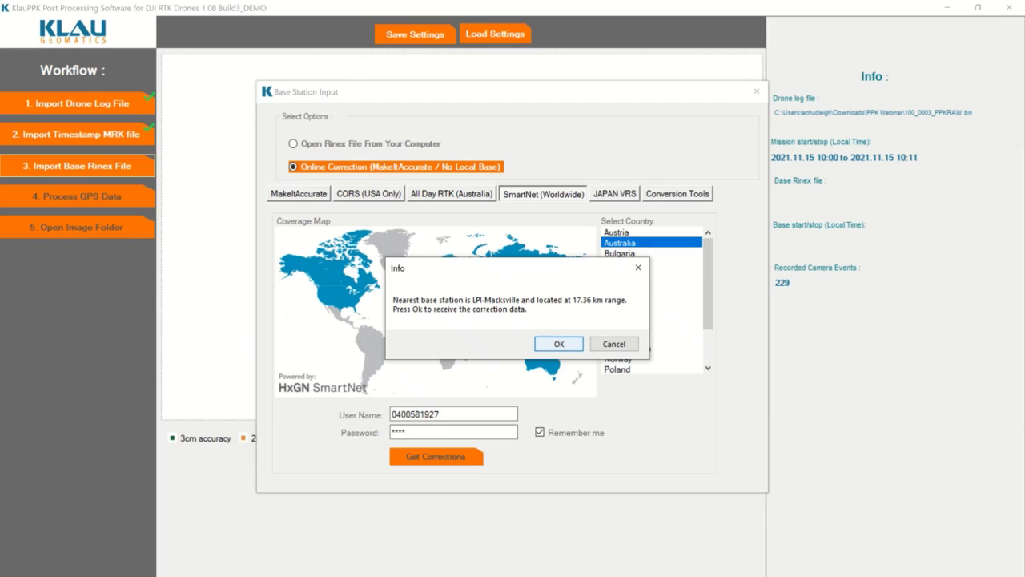
Step: Accept the LPI-Macksville base station, download its corrections and dismiss the success message
key(Return)
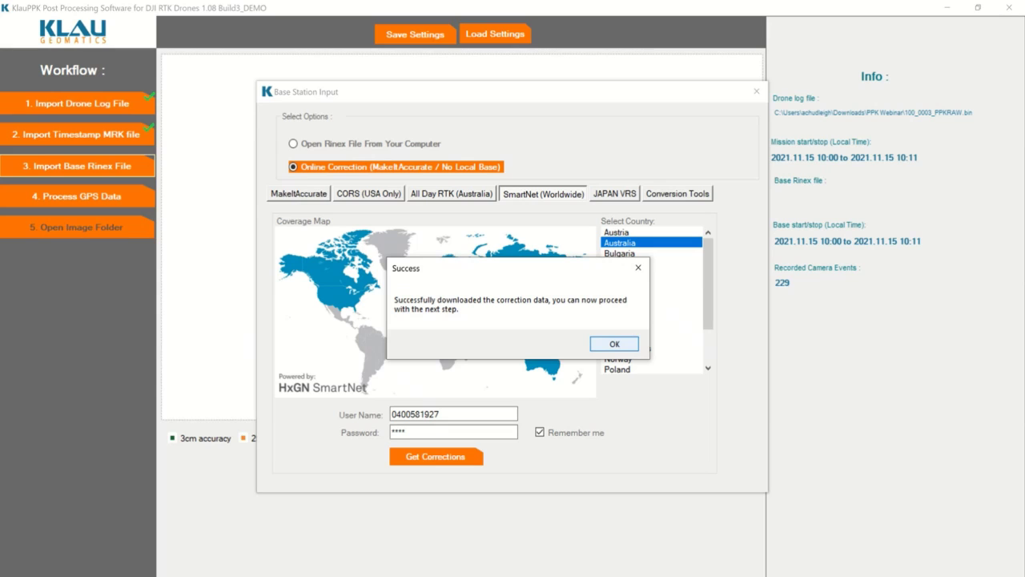
key(Return)
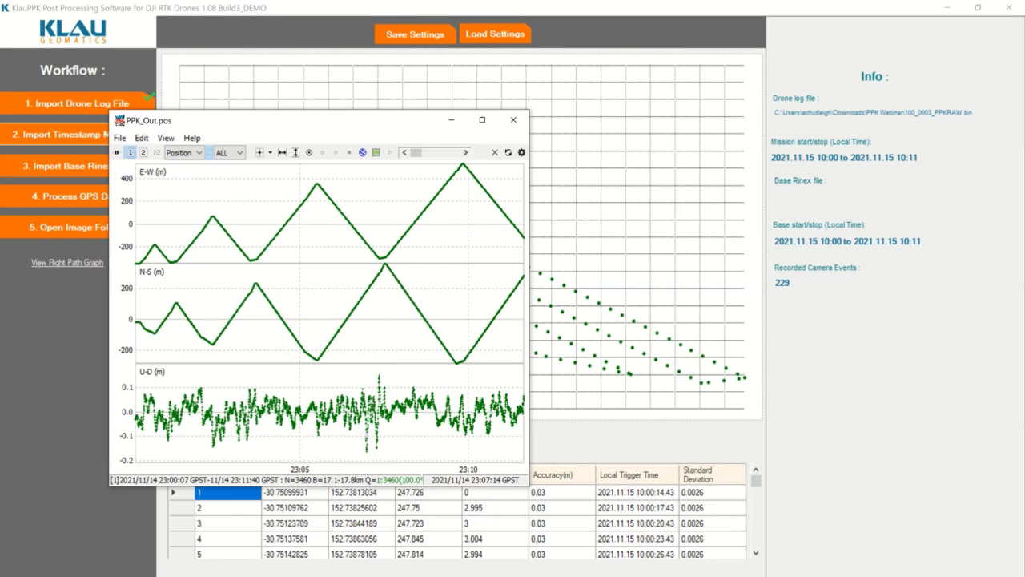
Step: Close the PPK_Out.pos plot window and scroll through the 0.03 m camera position table
drag(241, 120, 377, 98)
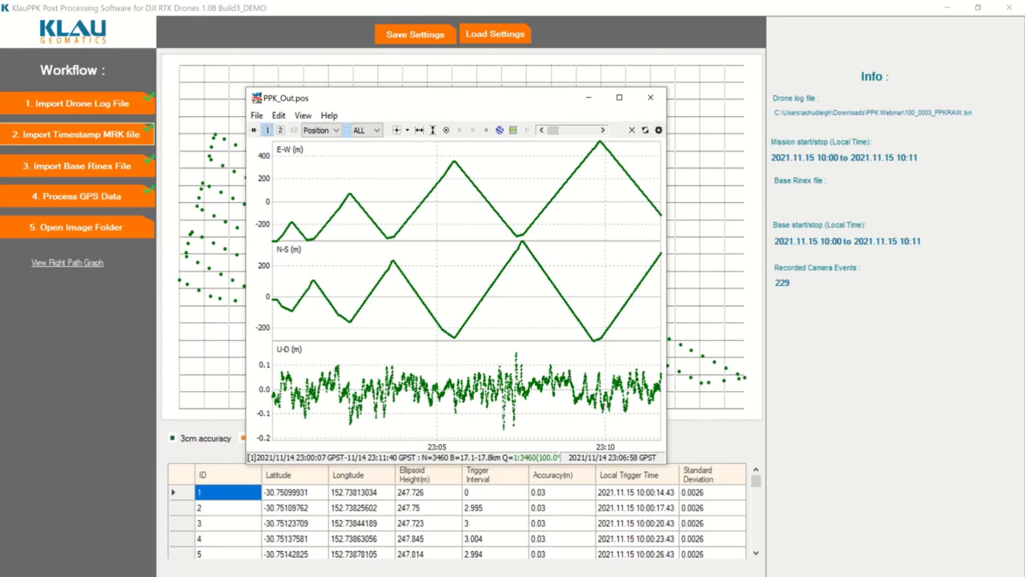
click(650, 98)
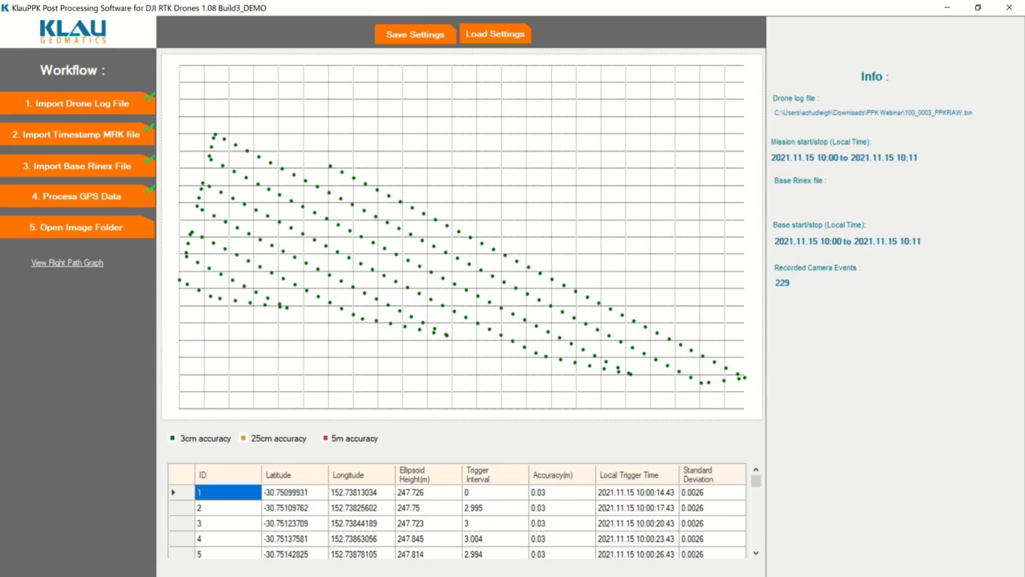
scroll(756, 552, down, 3)
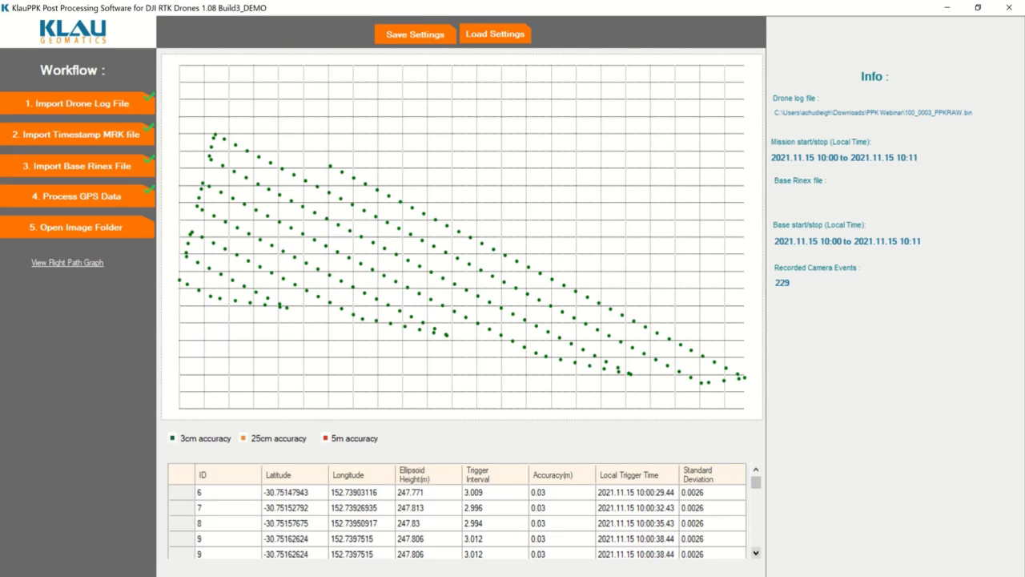
scroll(756, 552, down, 3)
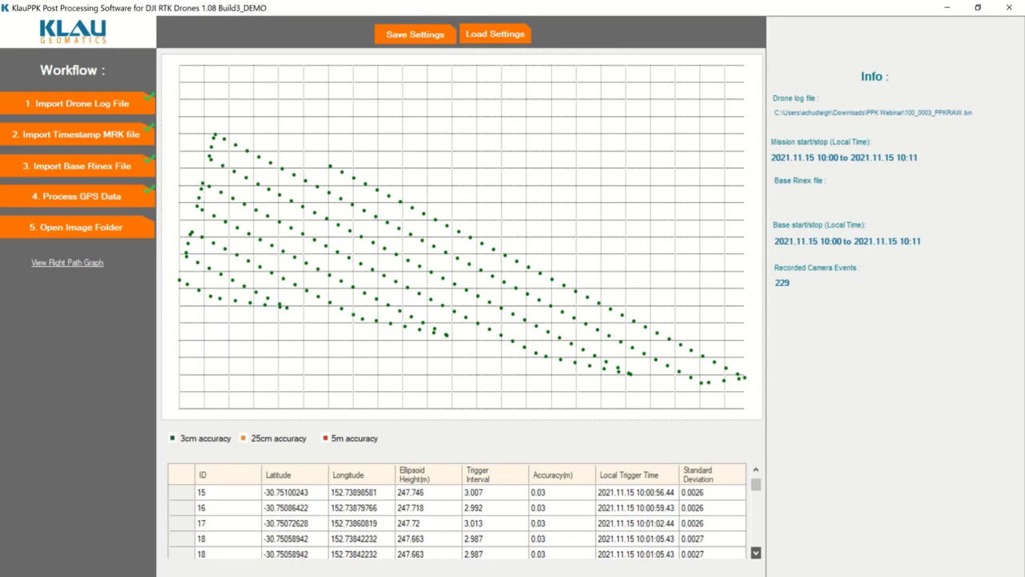
scroll(756, 552, down, 2)
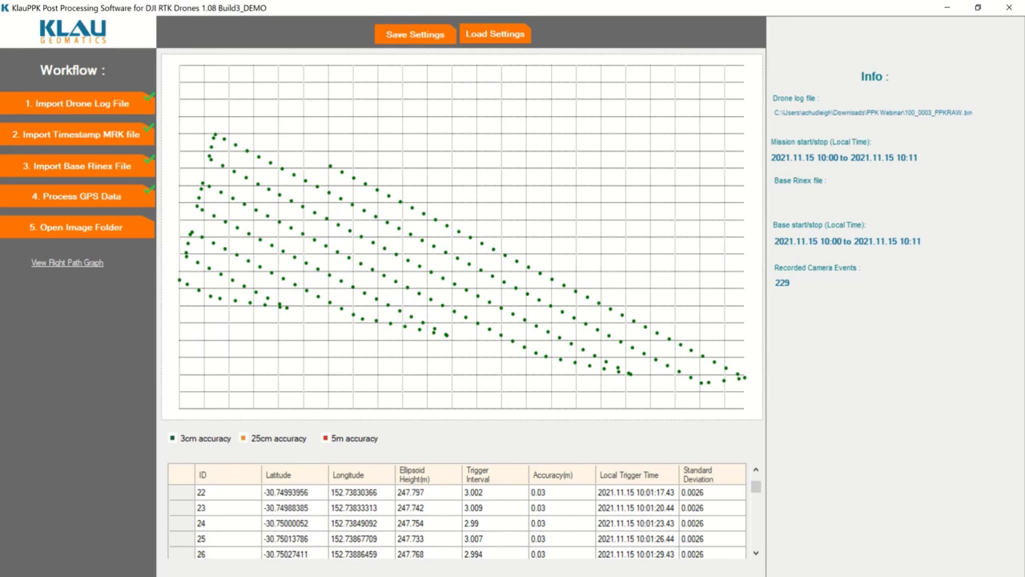
Step: Choose Downloads > PPK Webinar as the image folder and process the photos
click(148, 226)
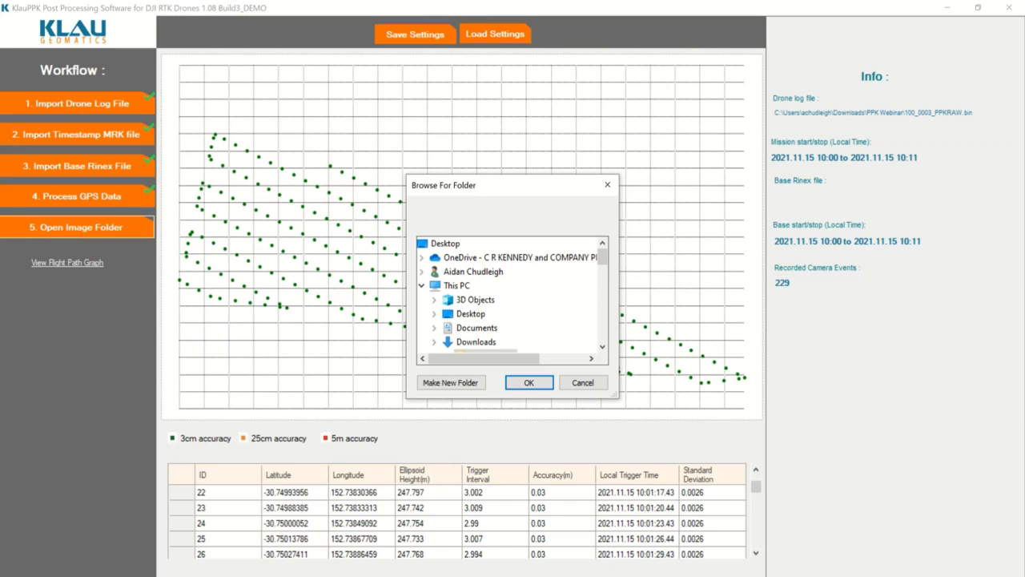
click(434, 342)
click(490, 341)
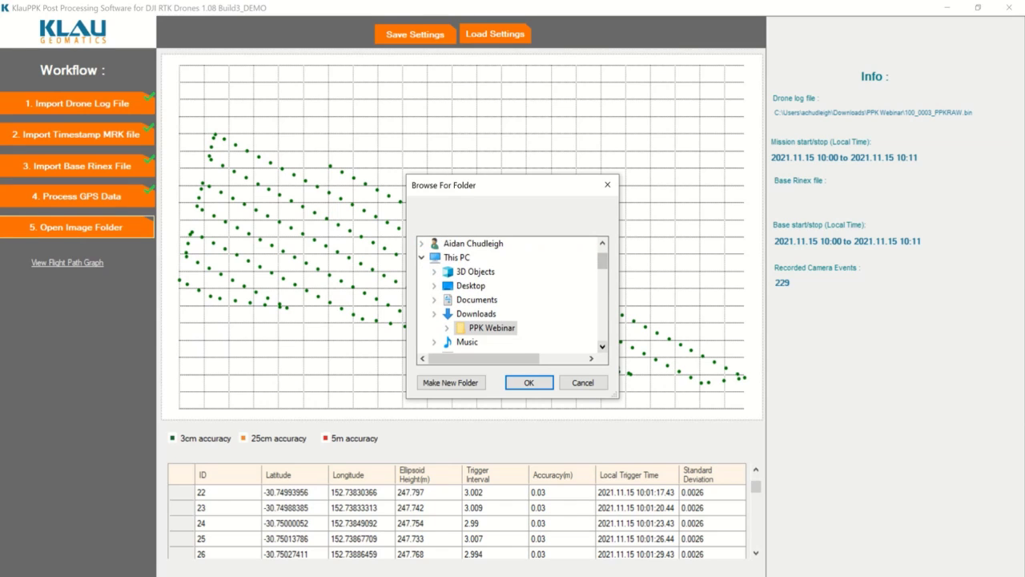
double_click(492, 327)
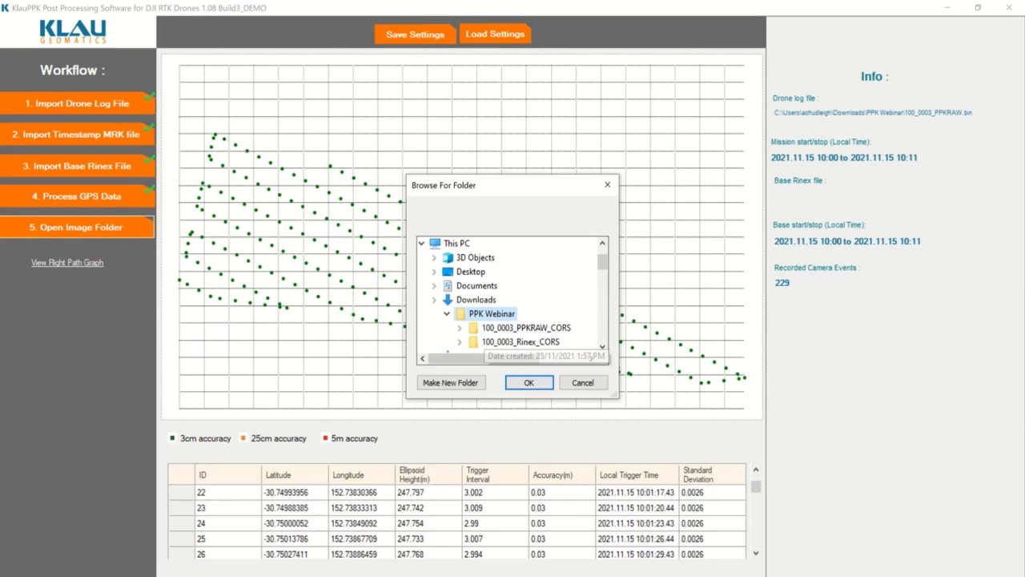
key(Return)
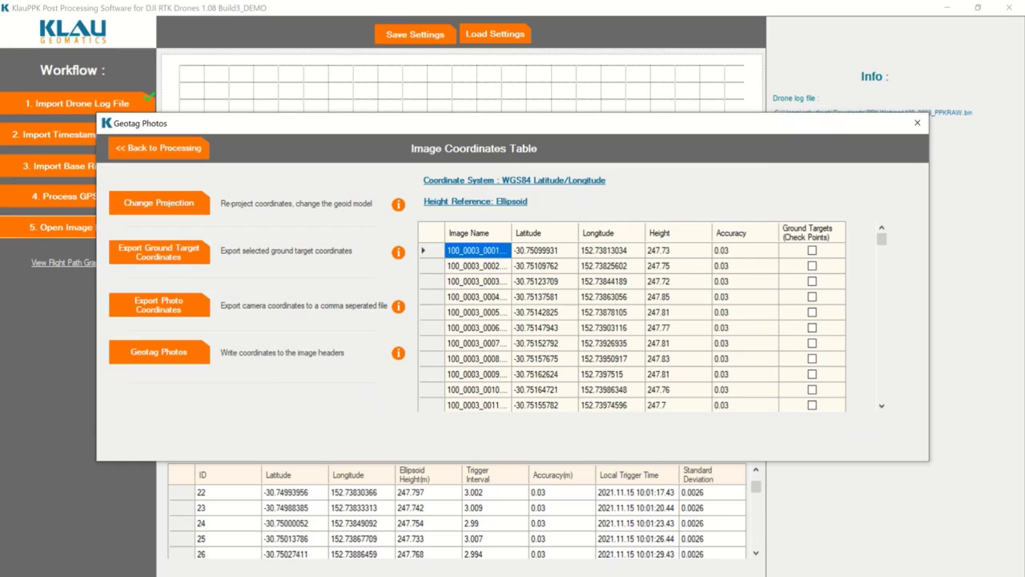
Step: Change the projection to the Global Projected system GDA2020 MGA Zone 55 under Australia
click(158, 203)
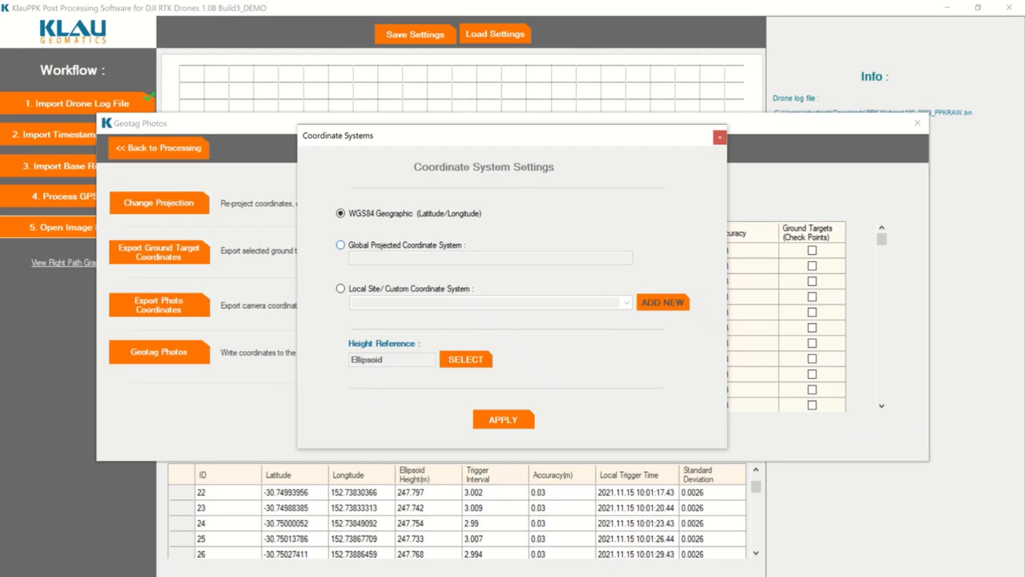
click(340, 244)
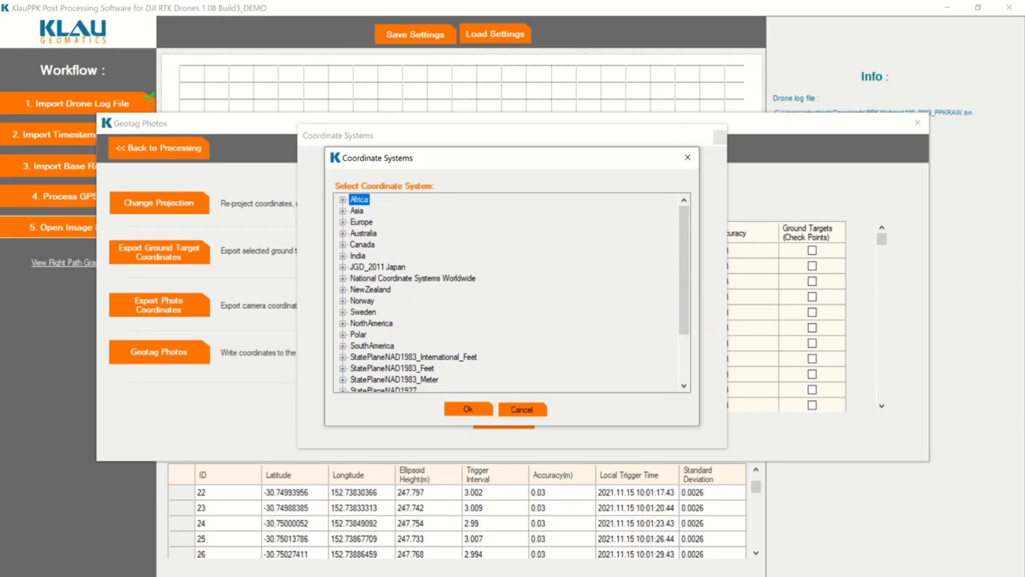
scroll(512, 293, down, 2)
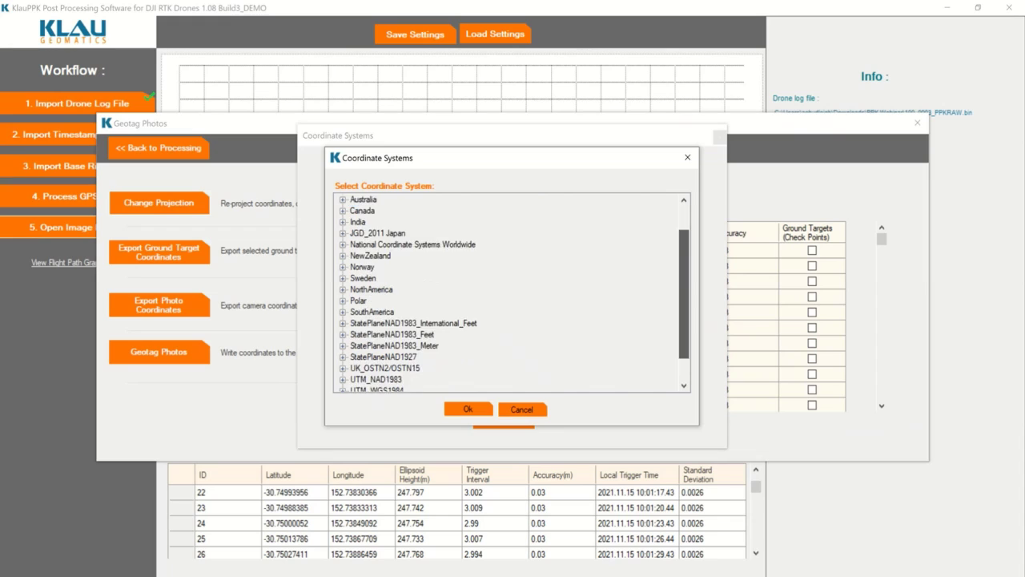
scroll(511, 293, up, 2)
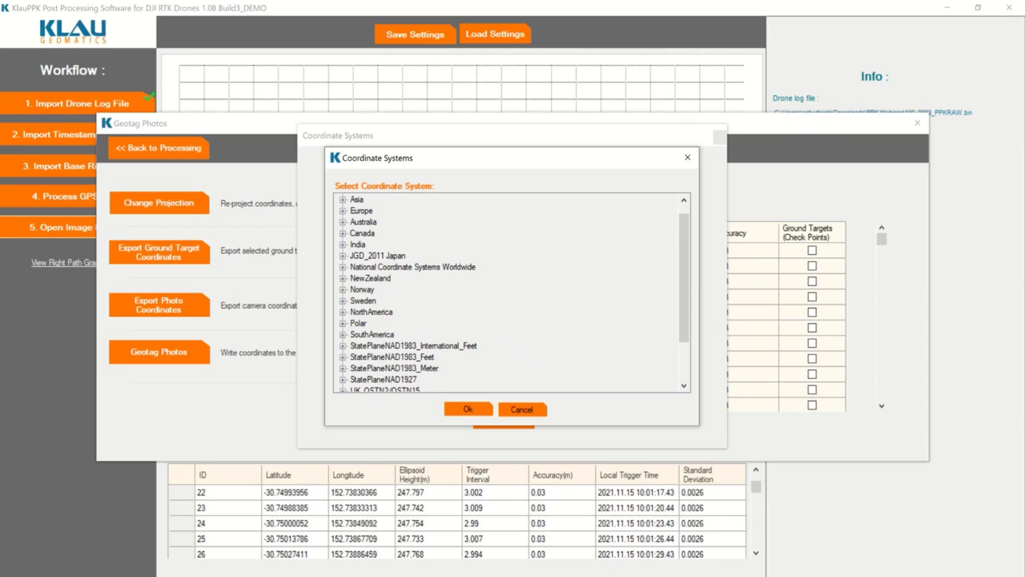
click(342, 222)
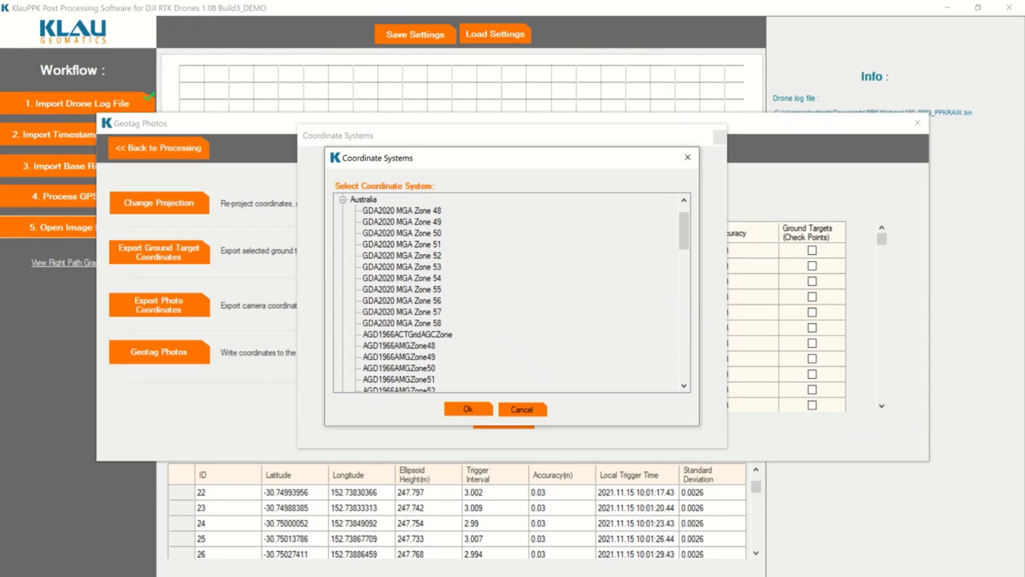
click(401, 290)
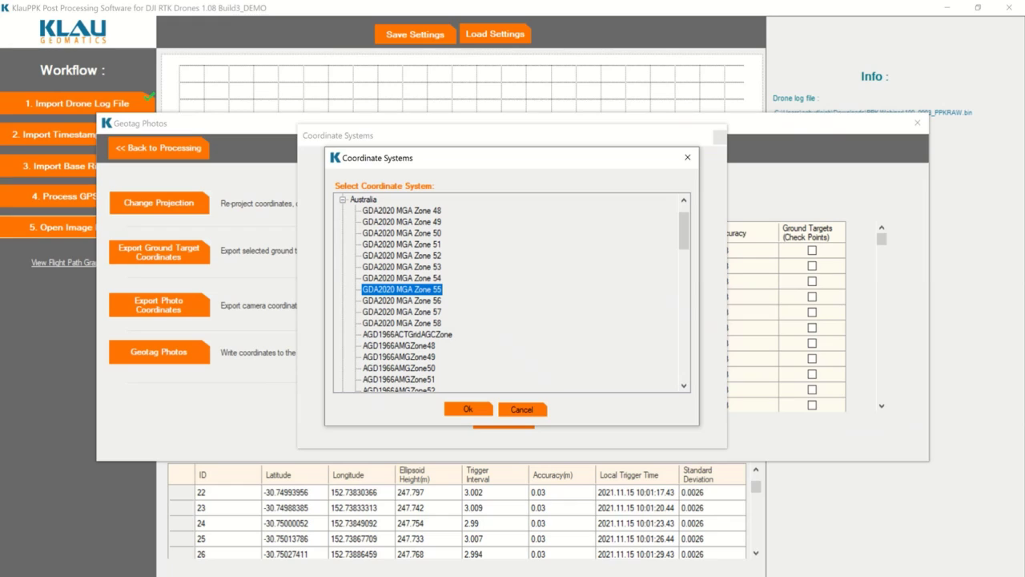
key(Return)
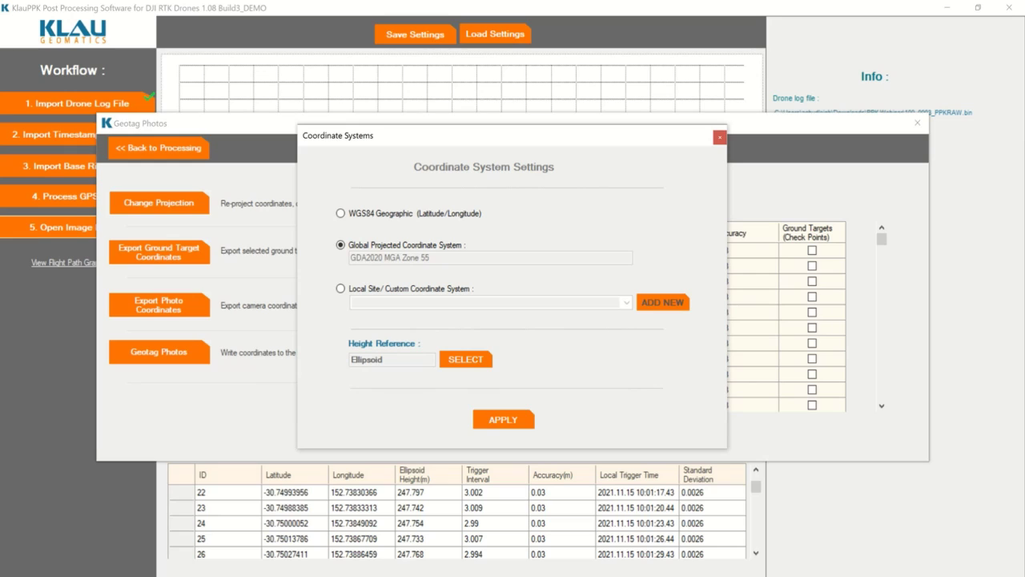
Step: Keep No Geoid Model - Use Ellipsoid as height reference and apply the reprojection
click(466, 359)
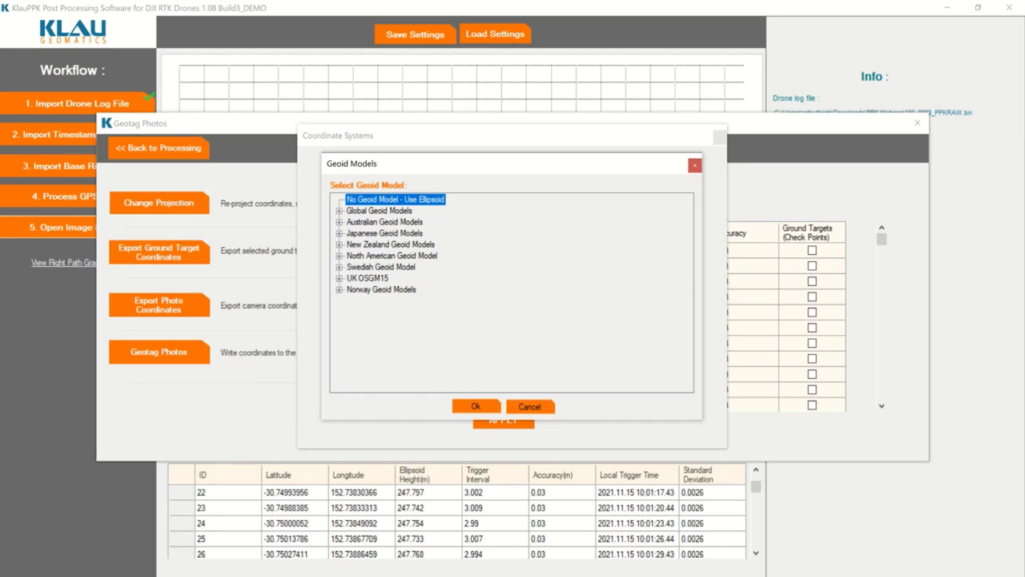
click(339, 221)
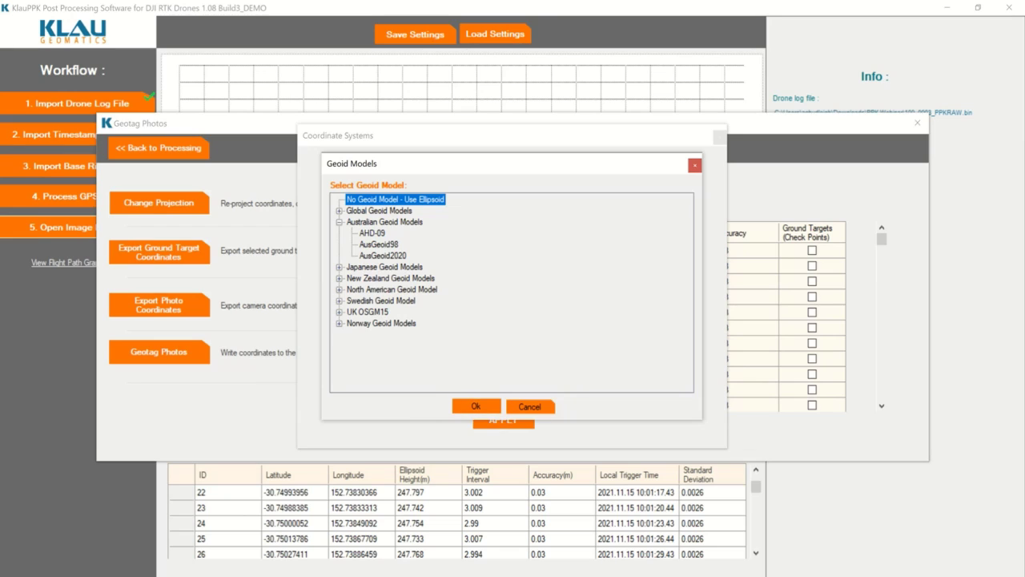
key(Return)
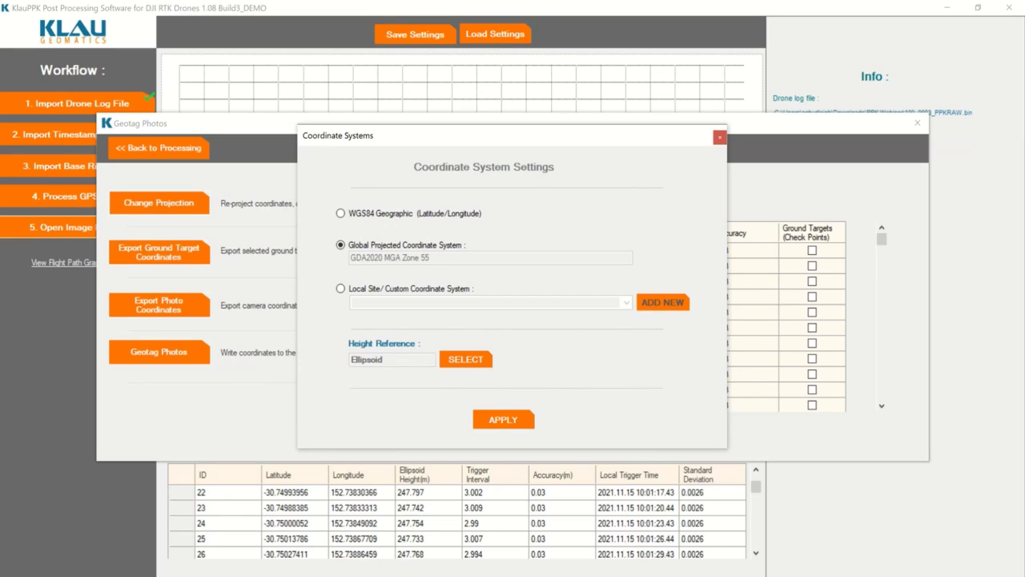
key(Return)
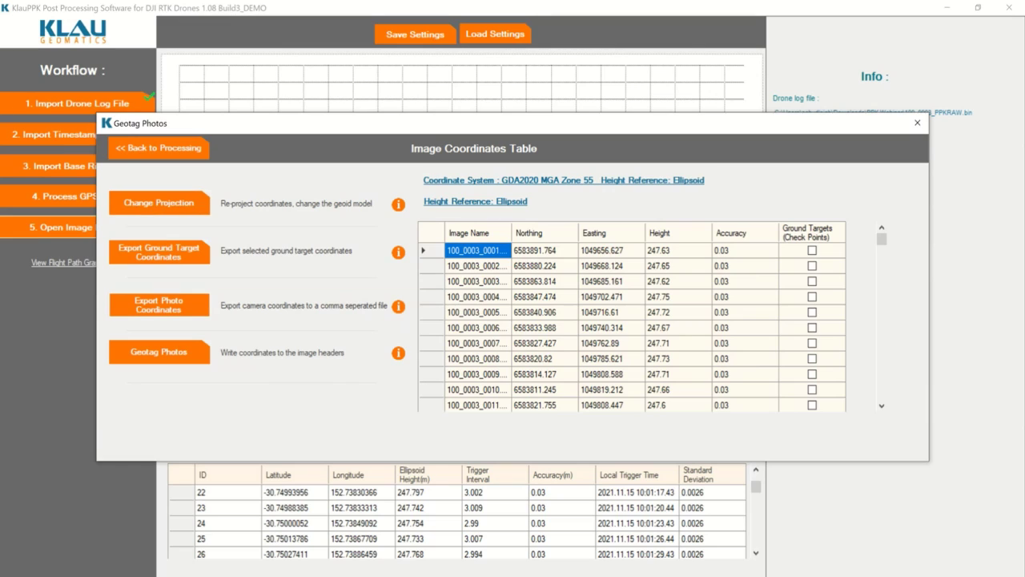
Step: Export the photo coordinates as a comma-separated CSV file named 'PPK webinar'
click(159, 305)
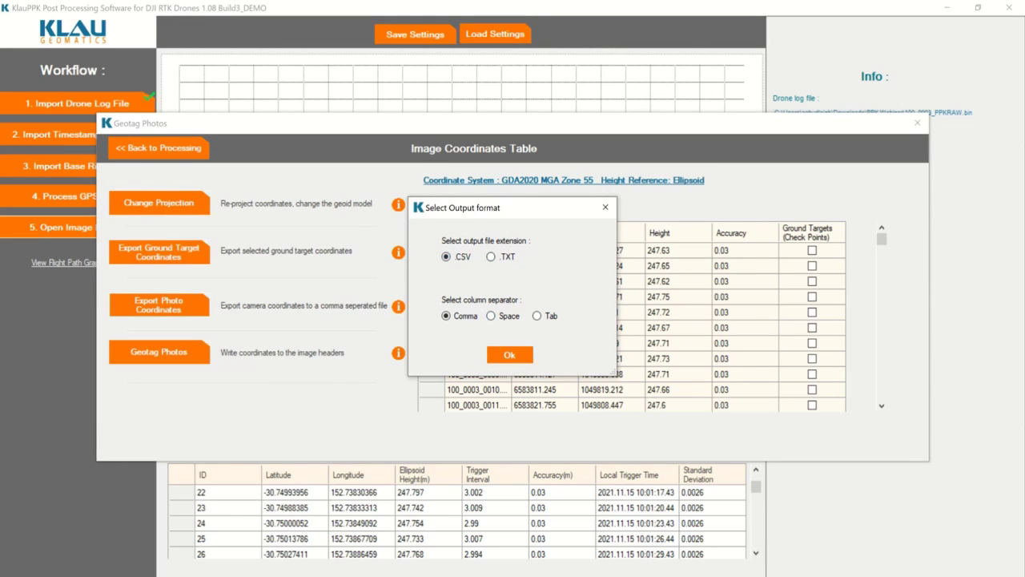
key(Return)
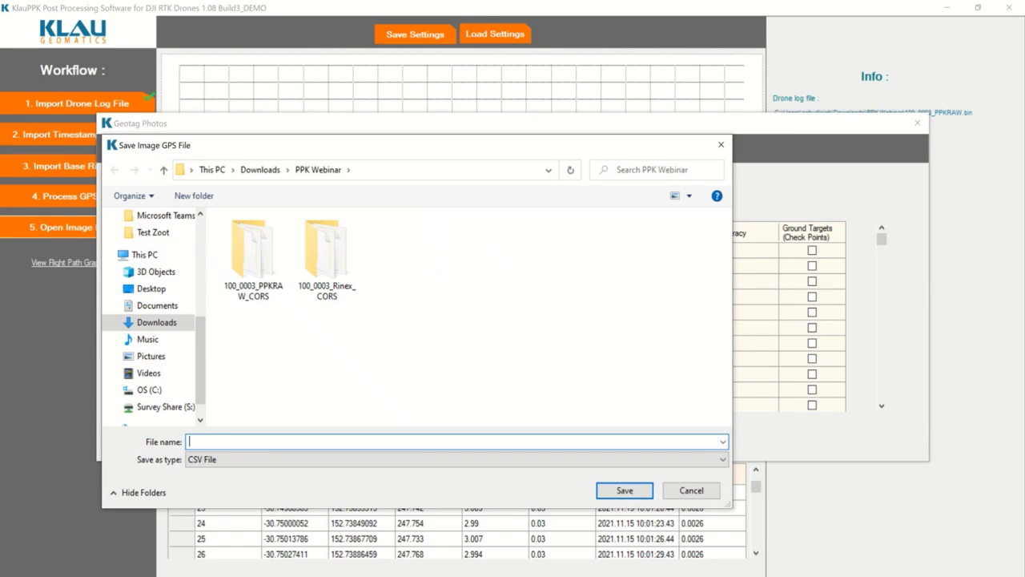
text(PPK webinar)
key(Return)
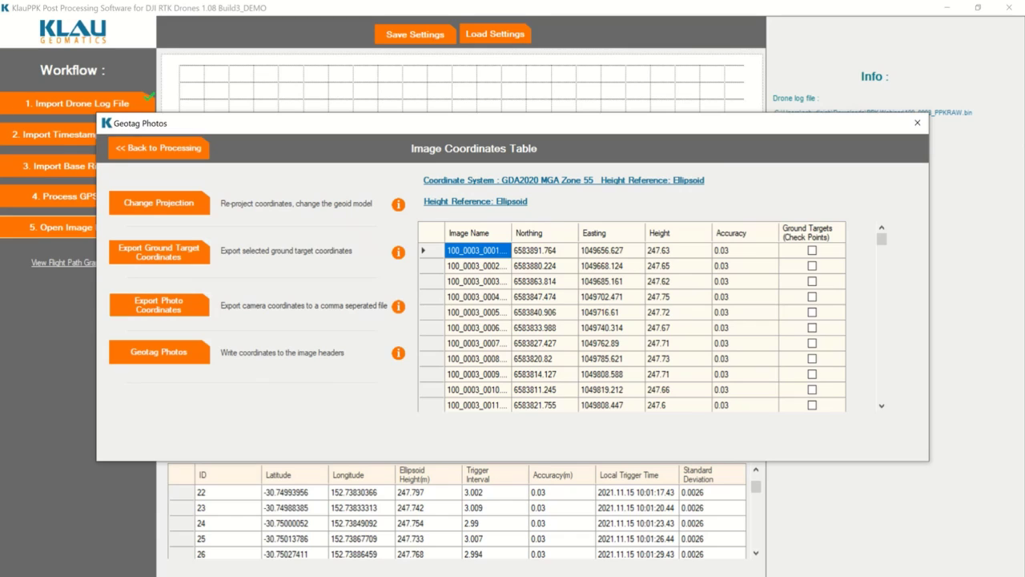
click(158, 352)
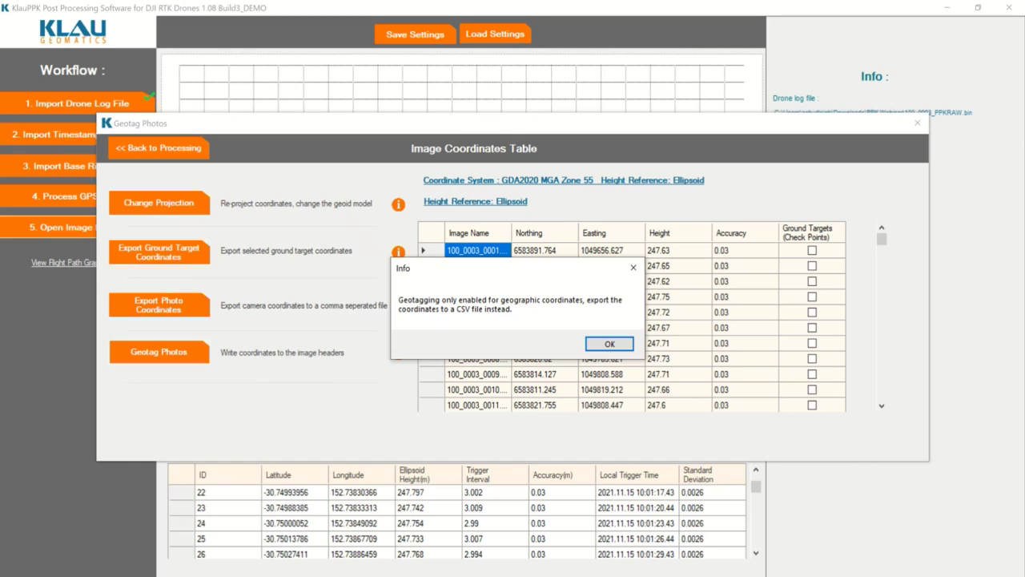
key(Return)
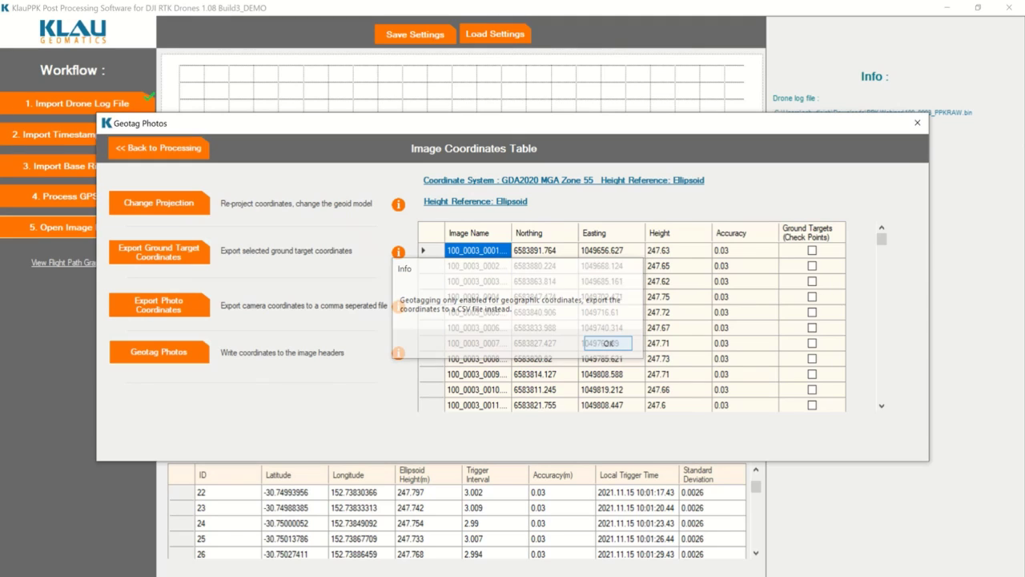